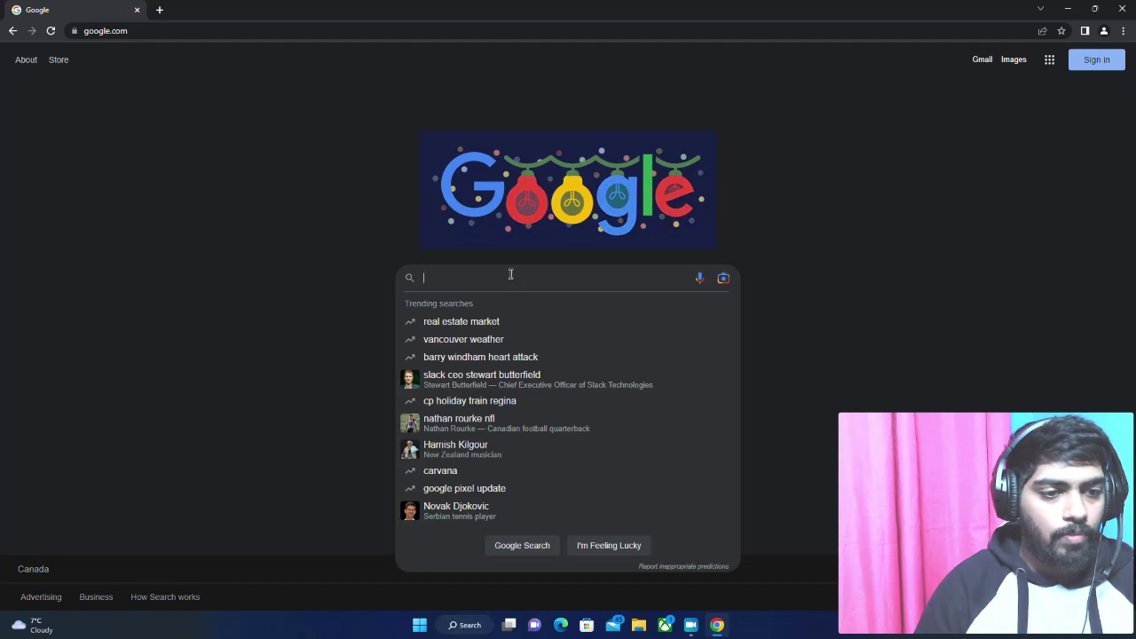
# Step: Search Google for python and open the official Python.org website from the results
pyautogui.write('python')
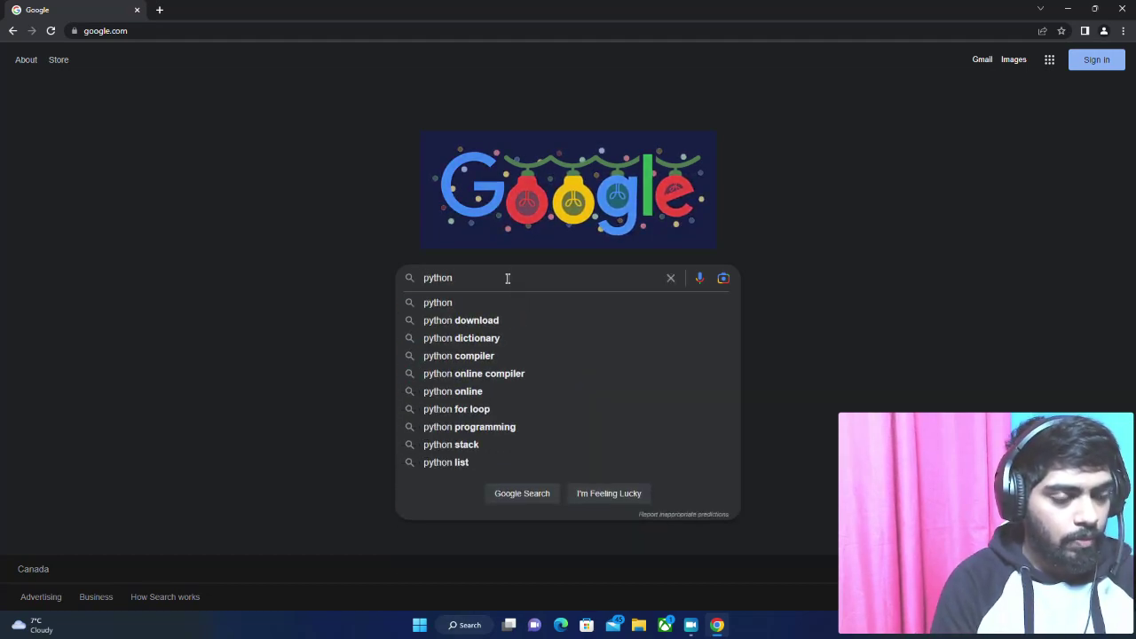
pyautogui.press('Return')
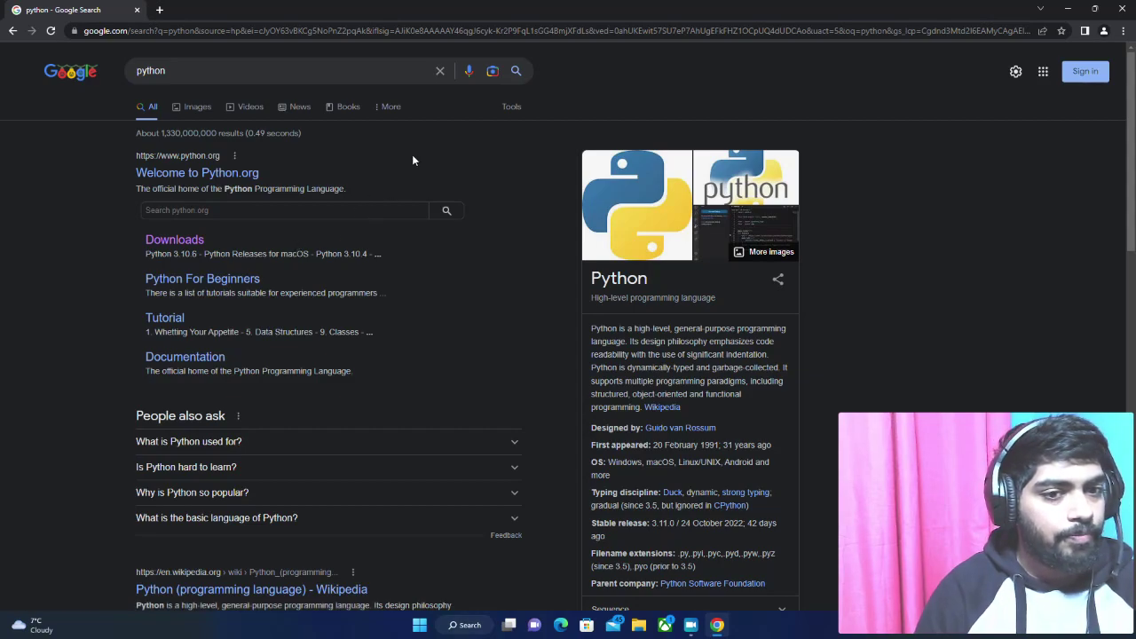
pyautogui.click(205, 176)
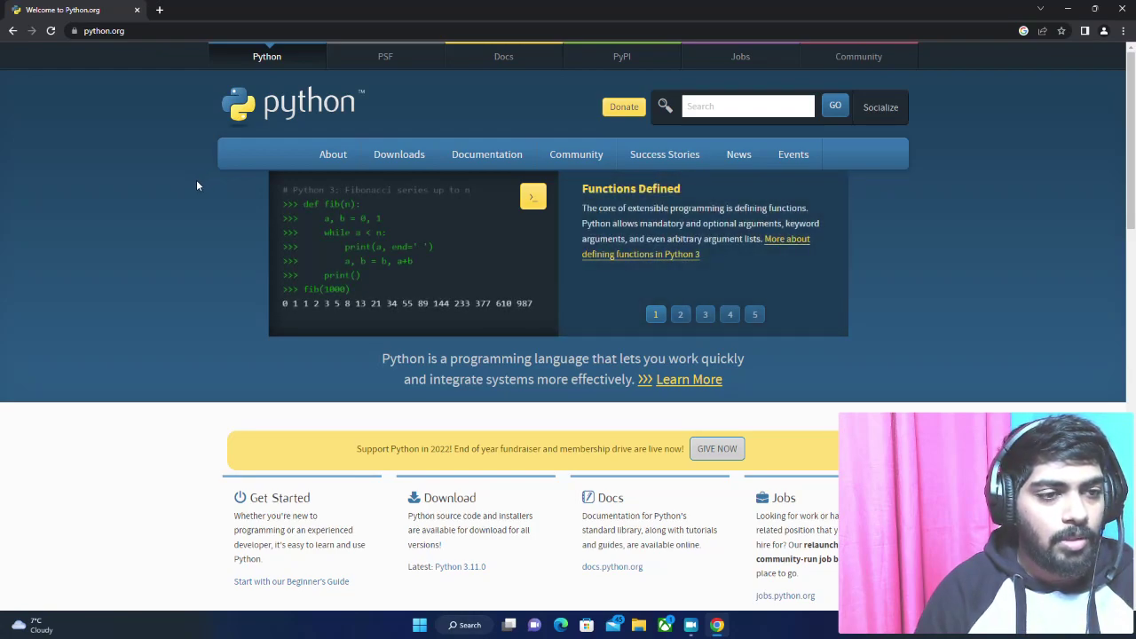
# Step: Download the Python 3.11.0 installer for Windows from the site's downloads page and launch it
pyautogui.click(417, 160)
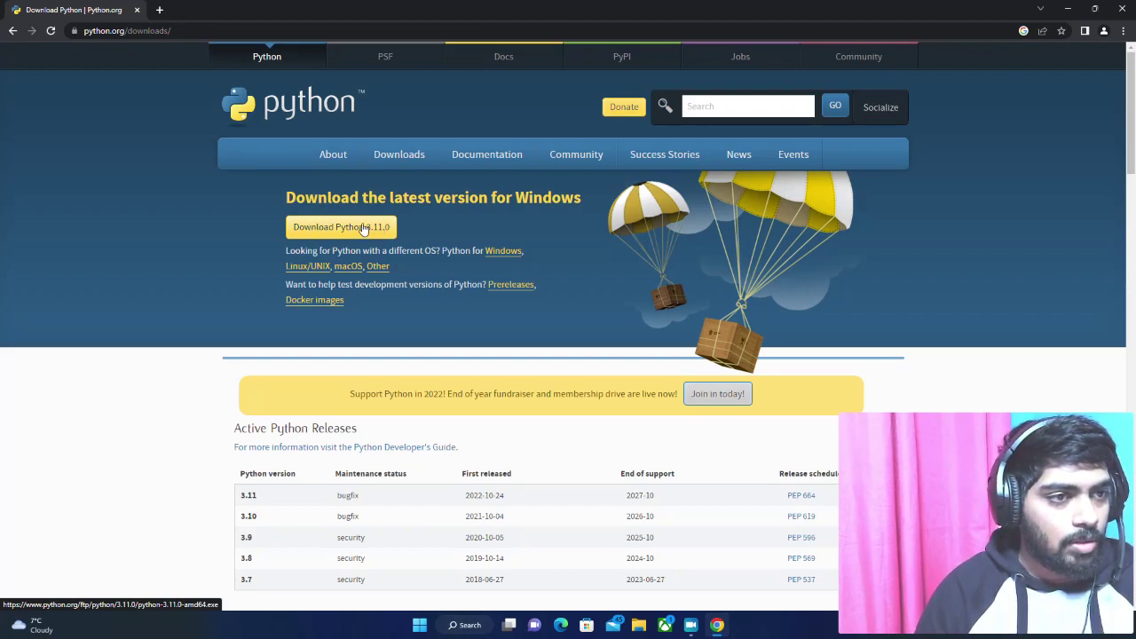
pyautogui.click(363, 229)
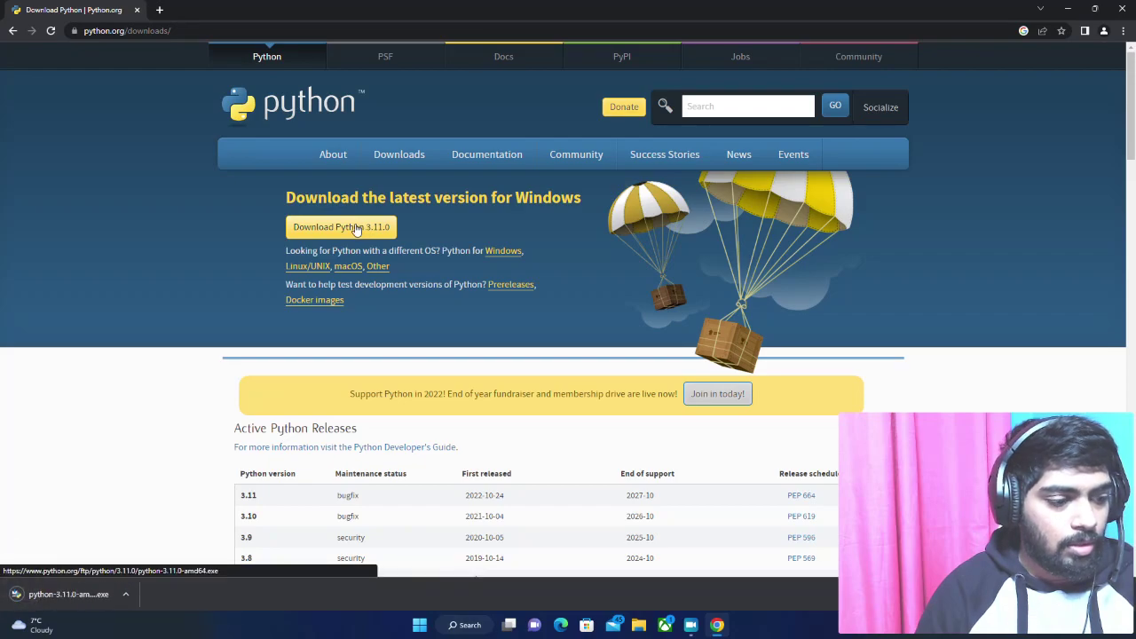
pyautogui.click(67, 596)
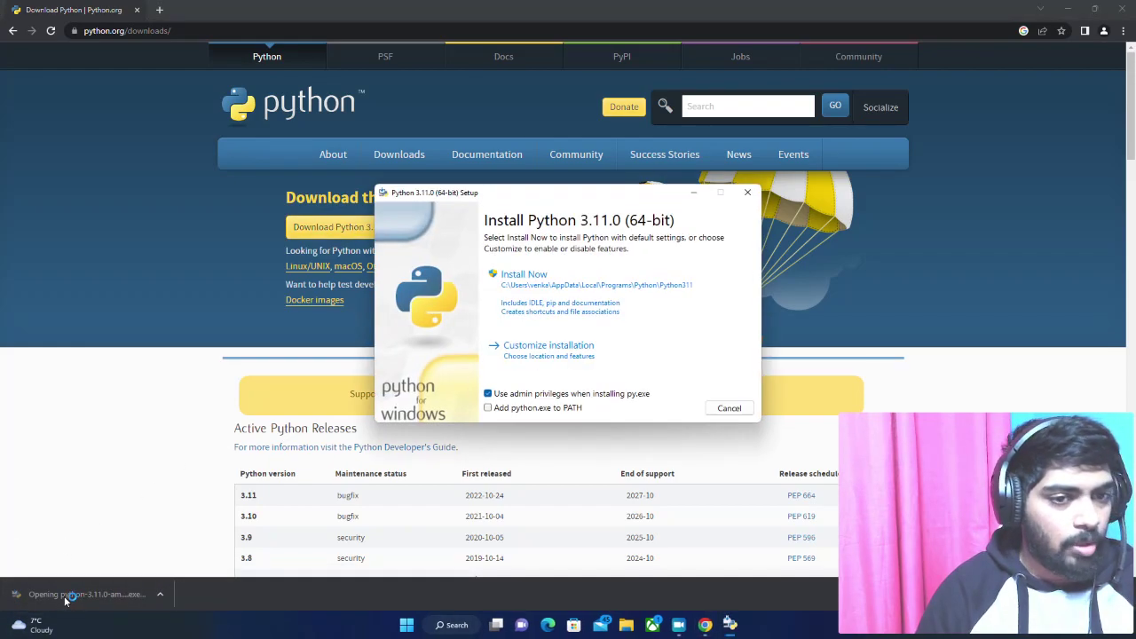
# Step: Choose a customized installation with python.exe added to PATH, and accept all the optional features
pyautogui.moveTo(568, 200); pyautogui.dragTo(568, 120)
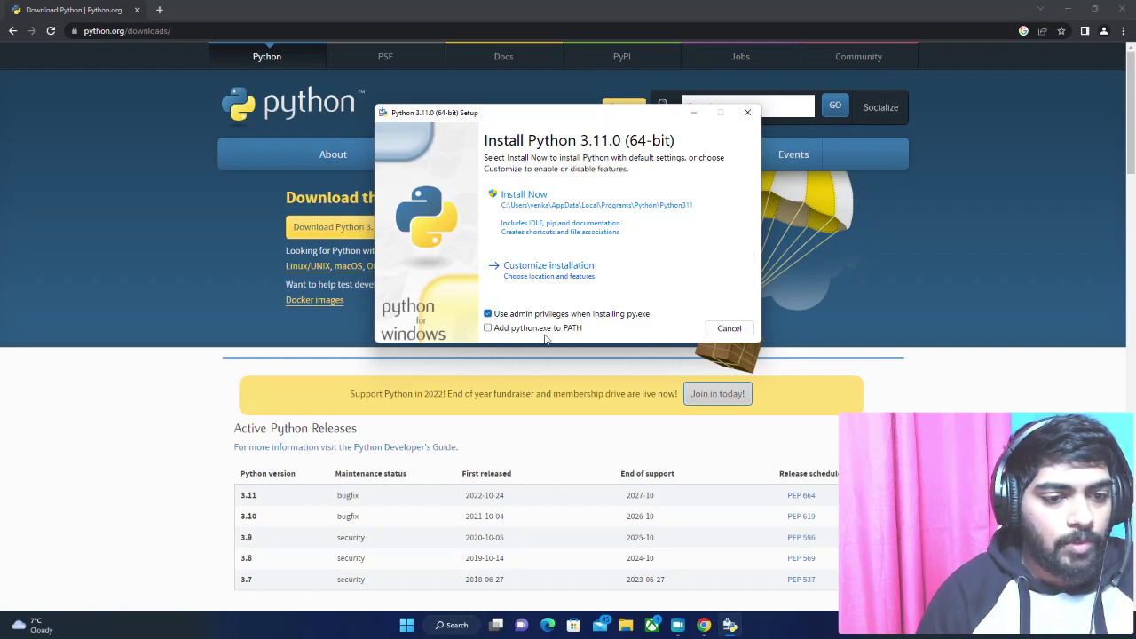
pyautogui.click(488, 331)
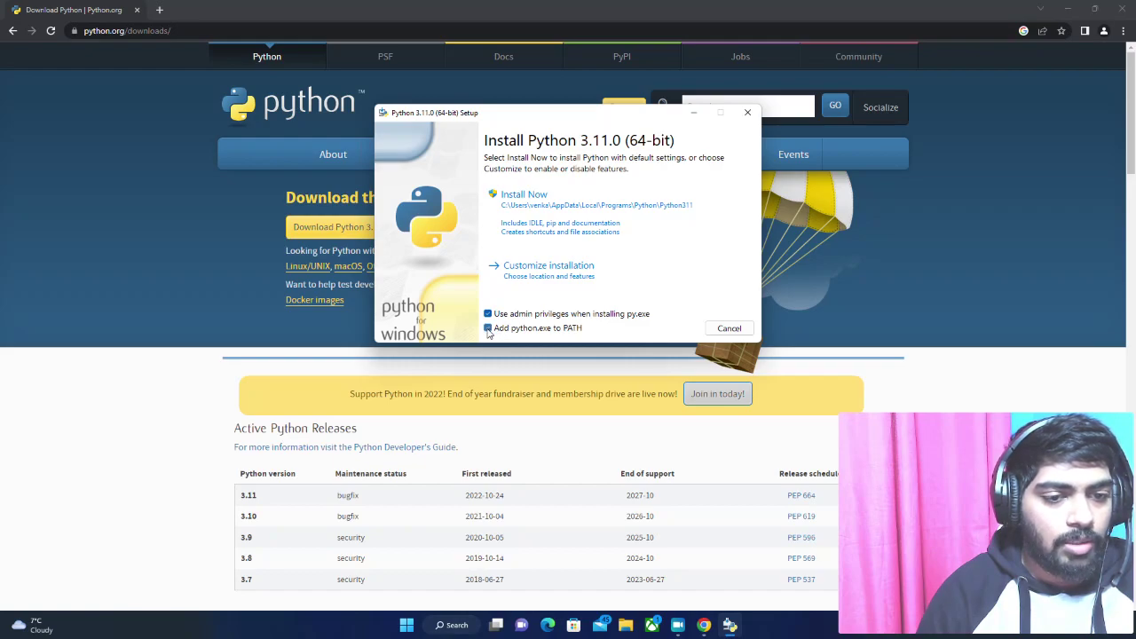
pyautogui.click(619, 270)
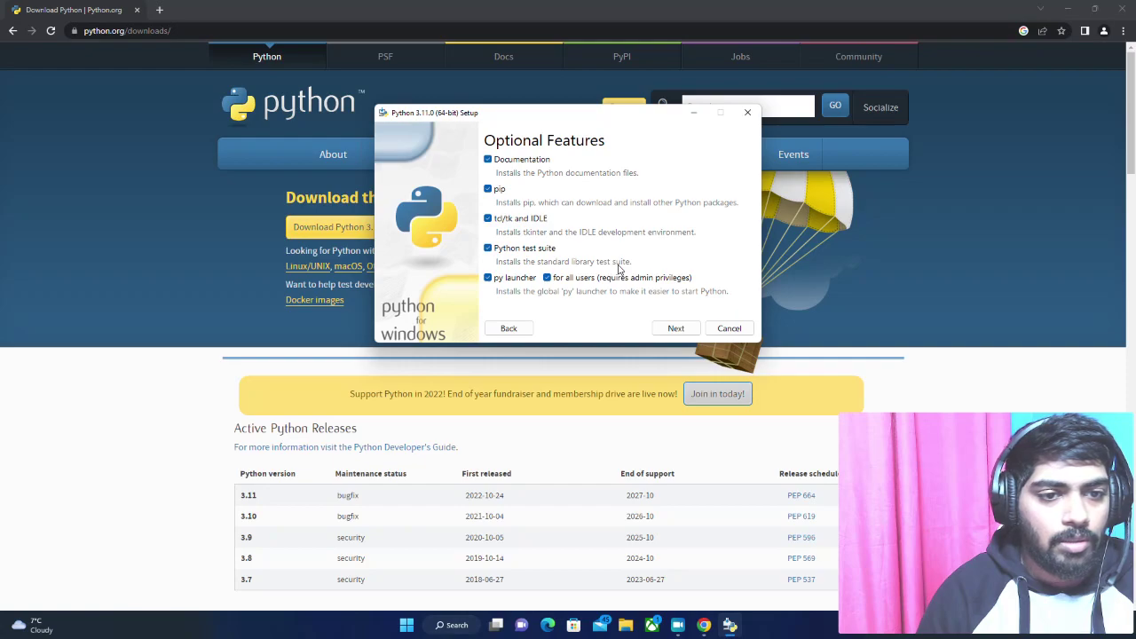
pyautogui.moveTo(554, 117); pyautogui.dragTo(552, 187)
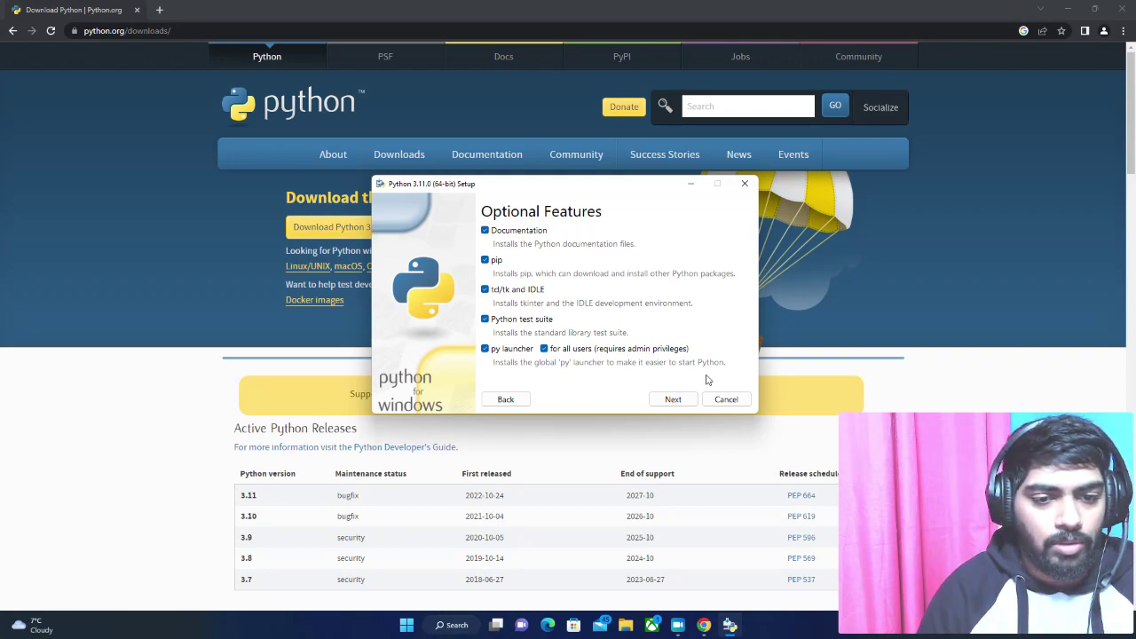
pyautogui.click(670, 401)
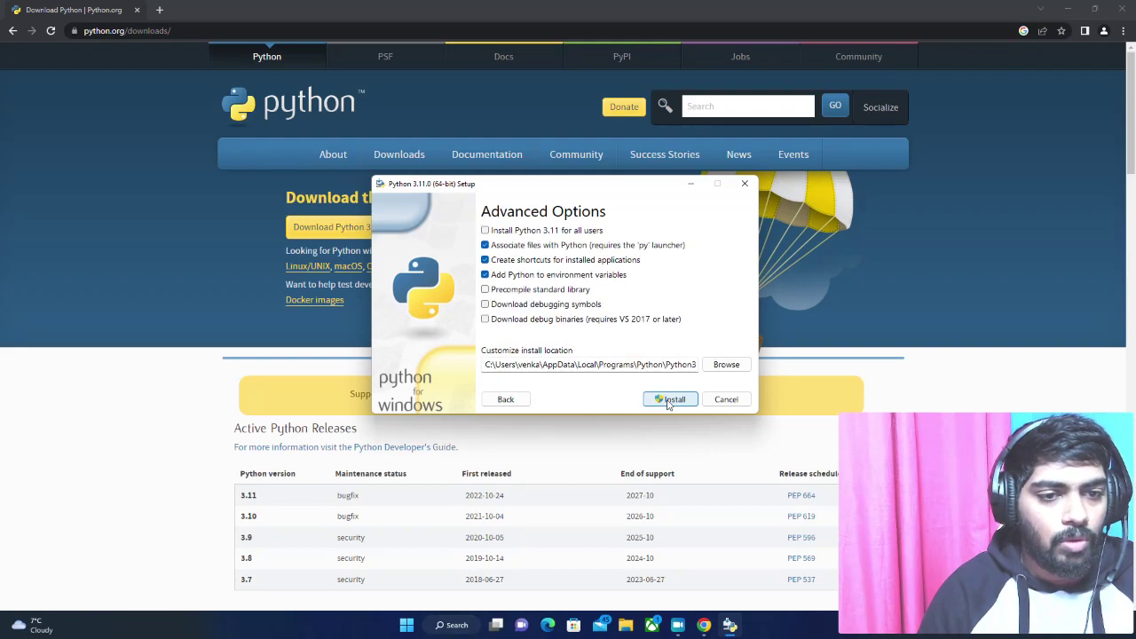
# Step: Enable Precompile standard library by switching installation for all users on and off again
pyautogui.click(496, 233)
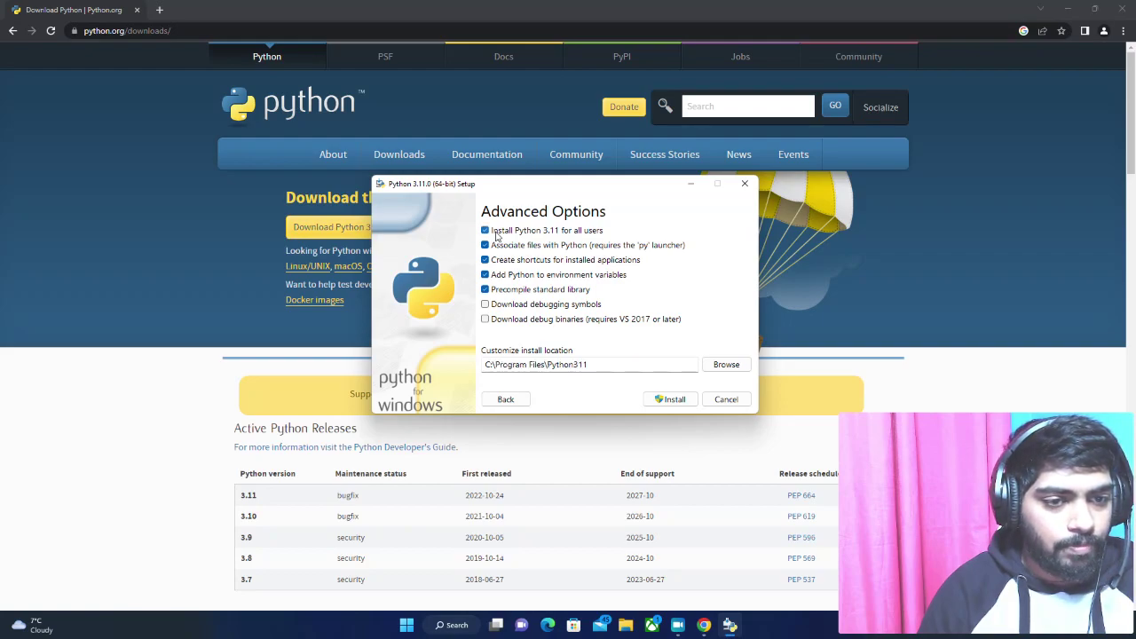
pyautogui.click(497, 233)
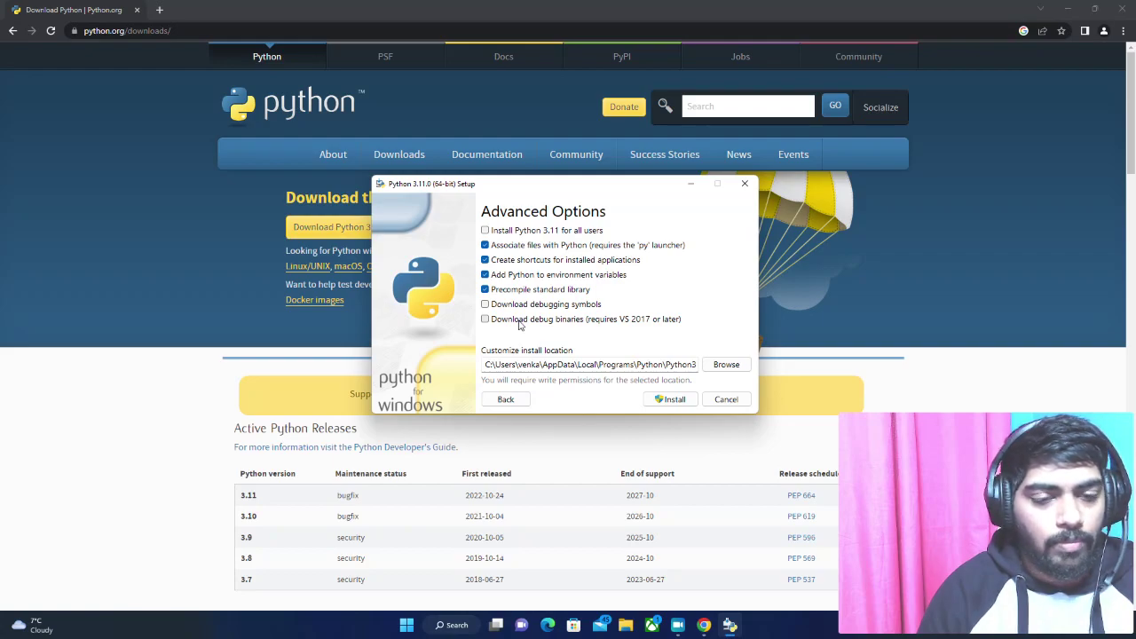
pyautogui.click(486, 305)
pyautogui.click(486, 319)
pyautogui.click(485, 304)
pyautogui.click(486, 319)
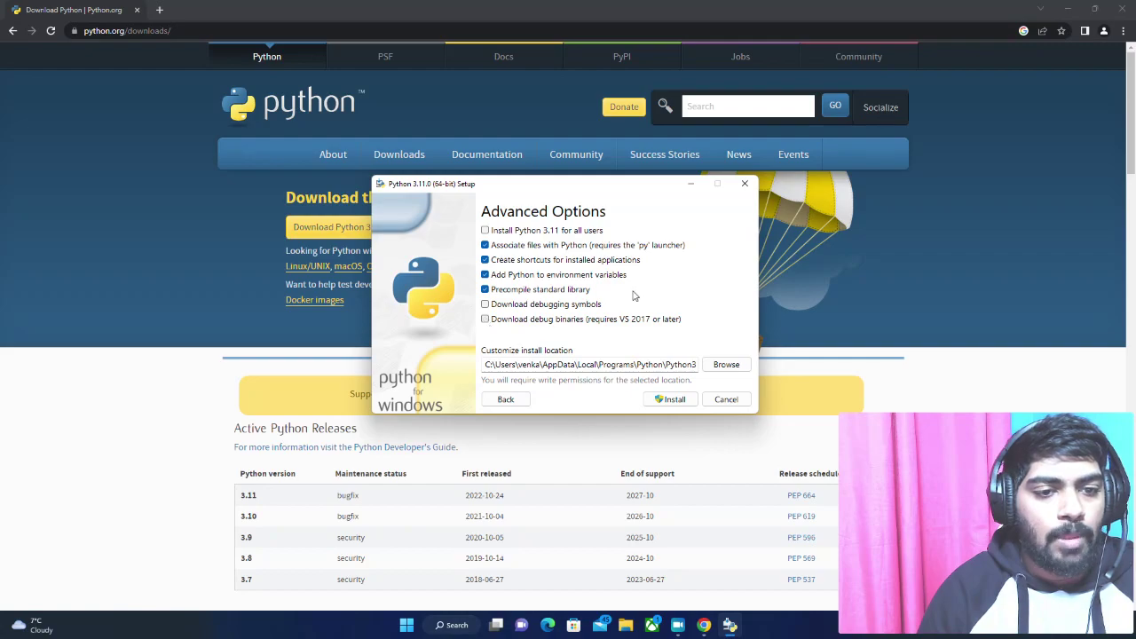
# Step: Install Python 3.11.0 with the selected advanced options and close the setup once it completes
pyautogui.click(676, 402)
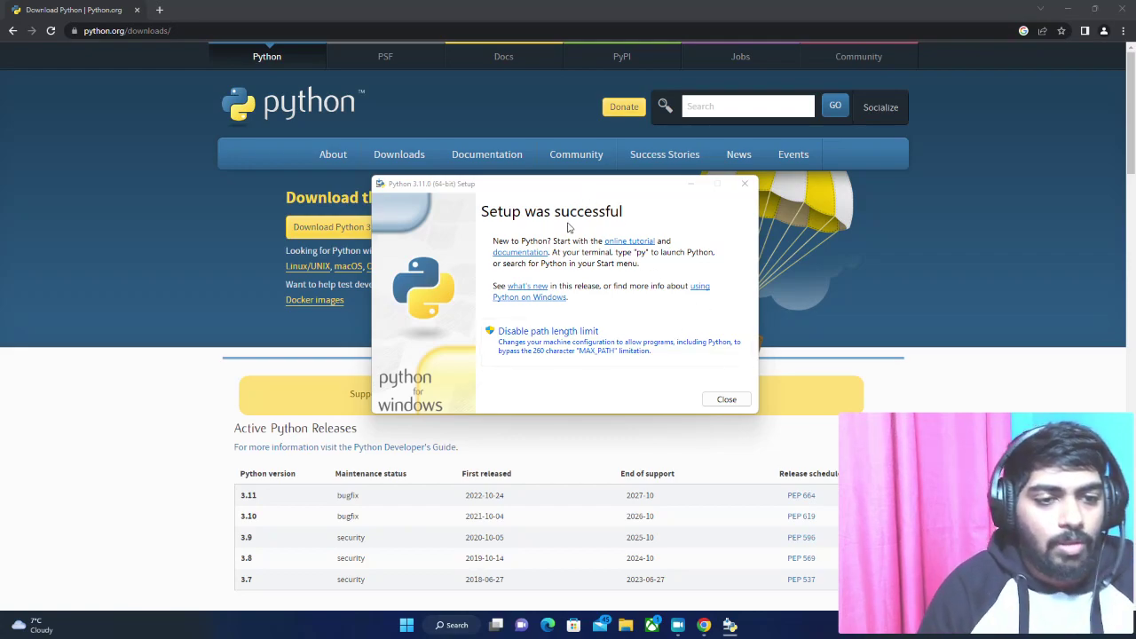
pyautogui.click(727, 400)
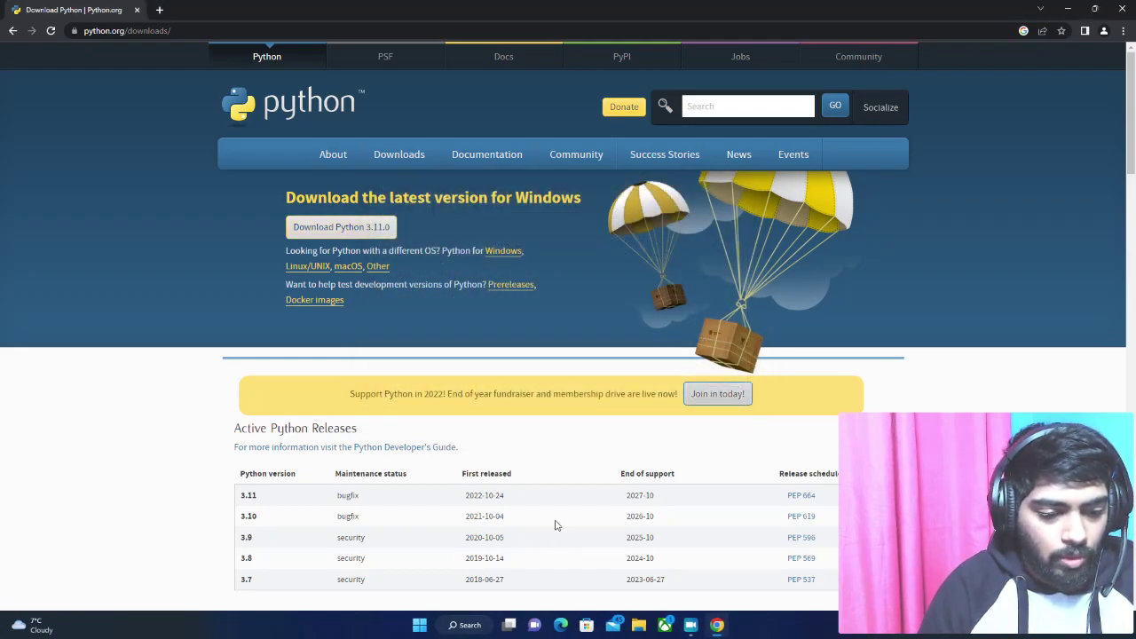
# Step: Search Windows for python, launch IDLE (Python 3.11 64-bit), and move its shell window to the middle of the screen
pyautogui.click(461, 625)
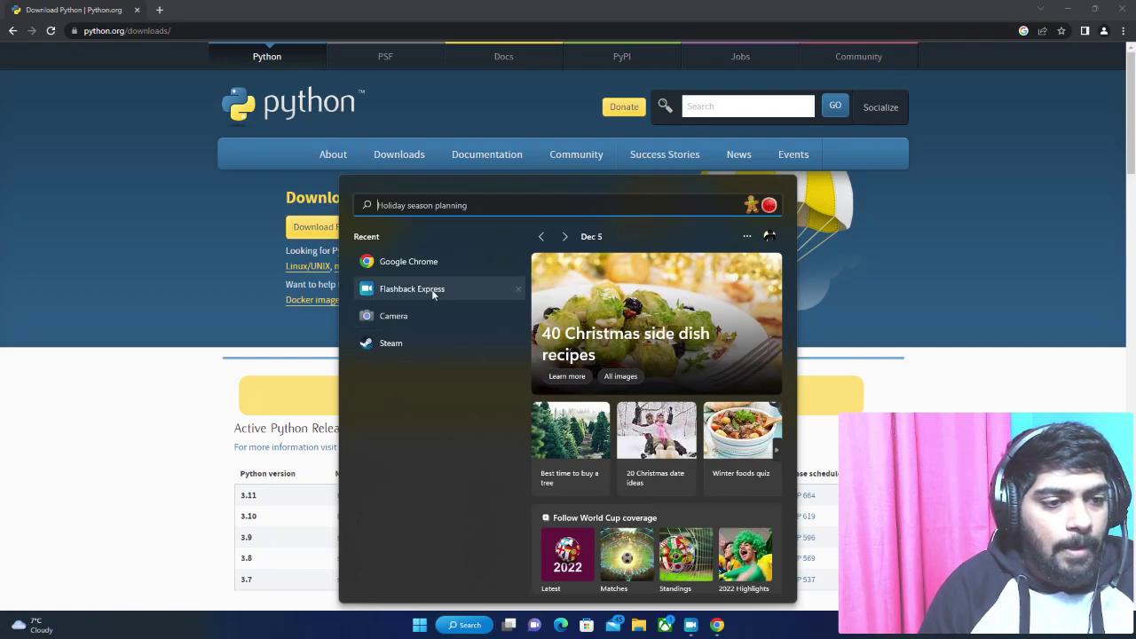
pyautogui.write('python')
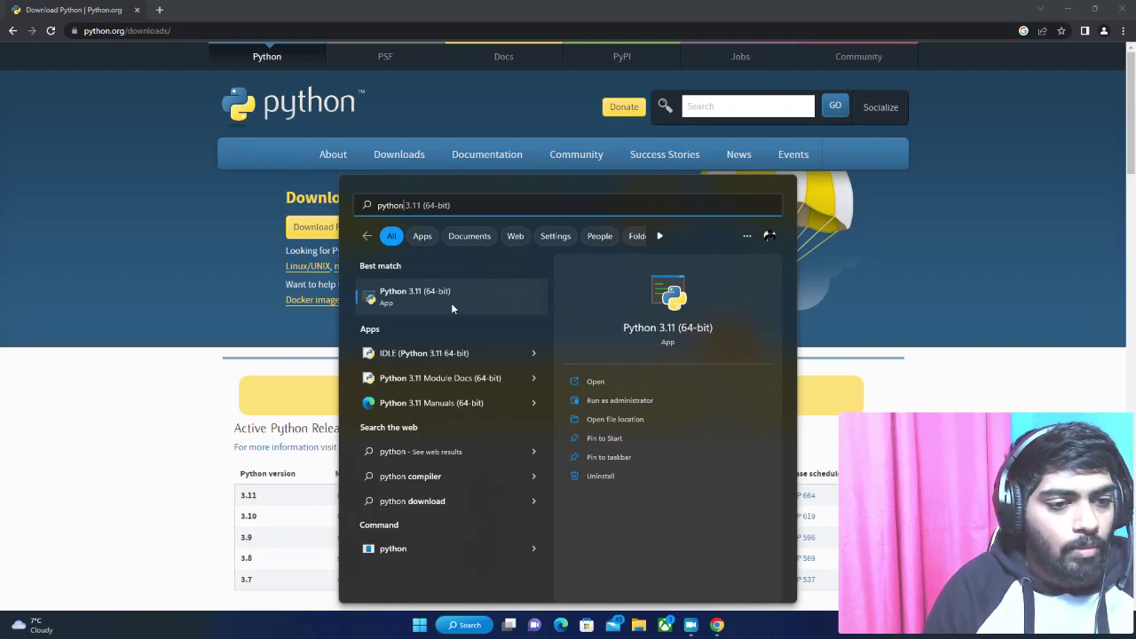
pyautogui.click(416, 353)
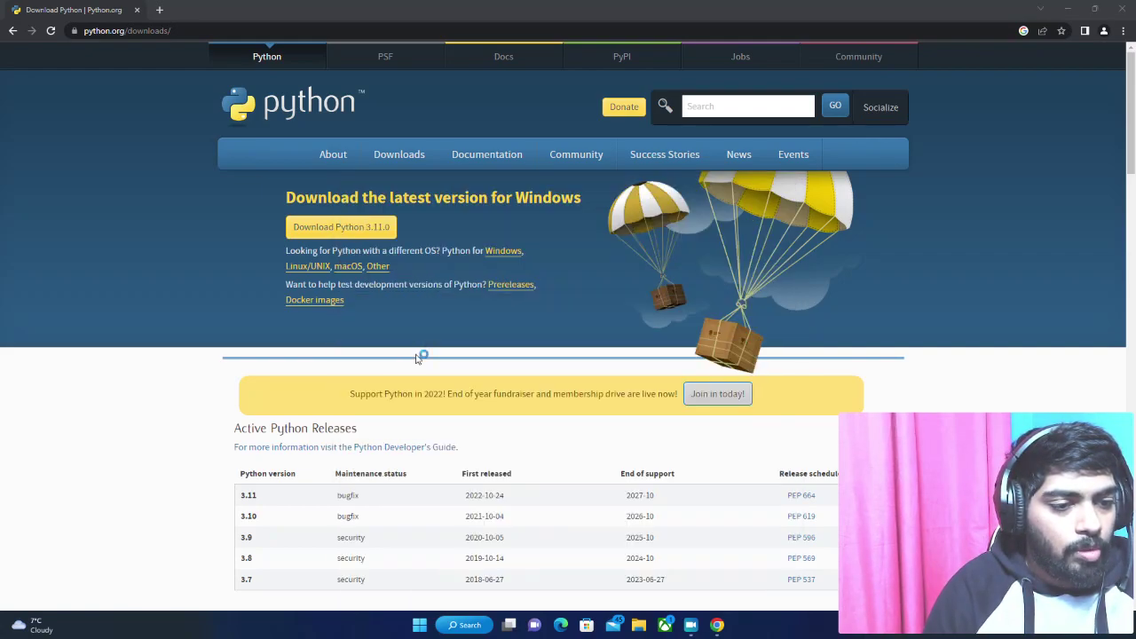
pyautogui.moveTo(237, 24); pyautogui.dragTo(573, 97)
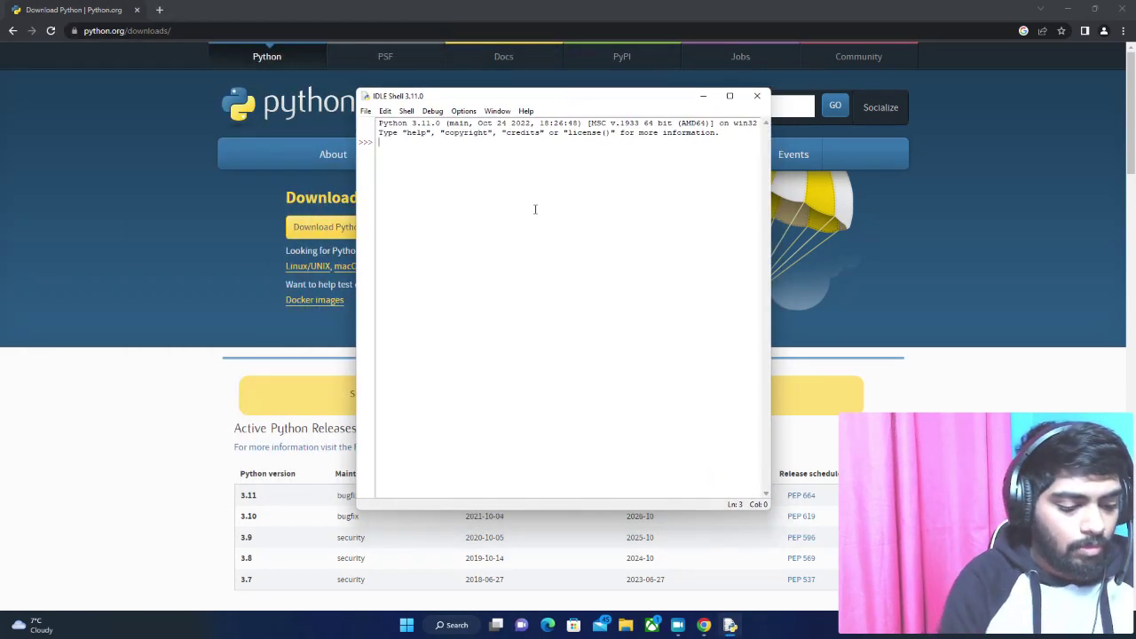
# Step: Run print("Hello word") in the IDLE shell
pyautogui.write('print')
pyautogui.write('()')
pyautogui.write('""')
pyautogui.press('Left')
pyautogui.write('H')
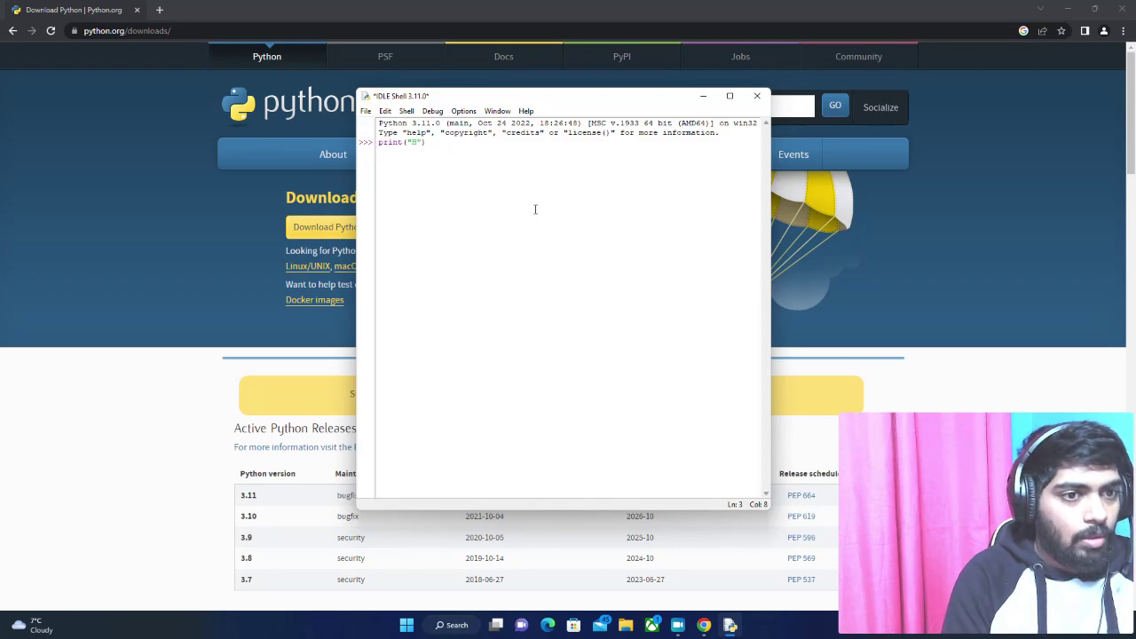
pyautogui.write('ello word')
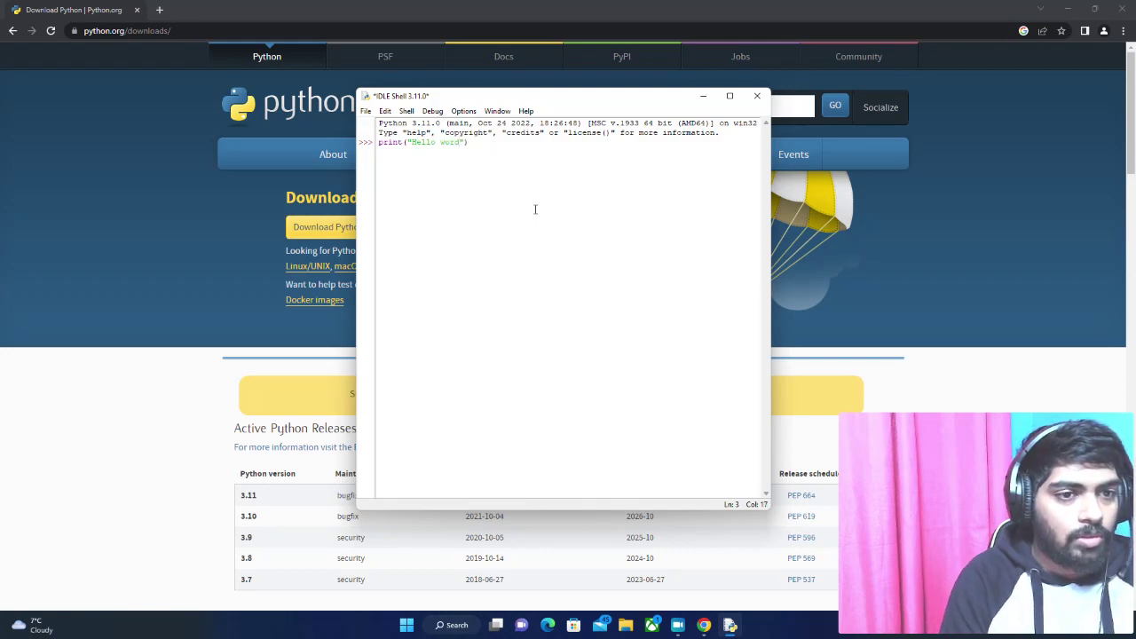
pyautogui.press('Return')
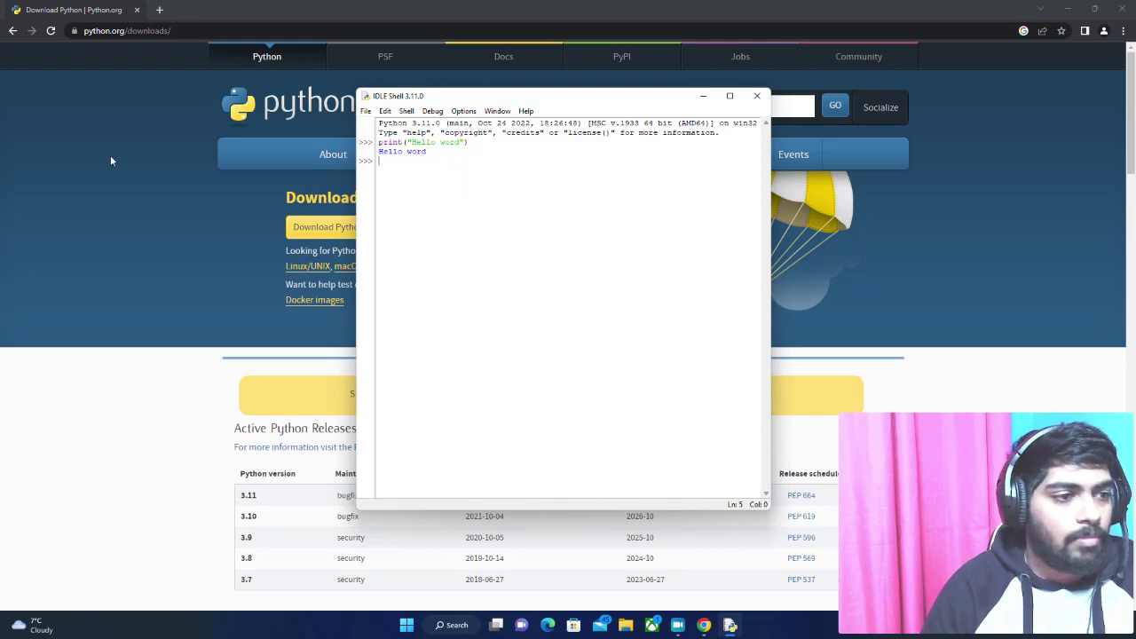
pyautogui.moveTo(723, 632)
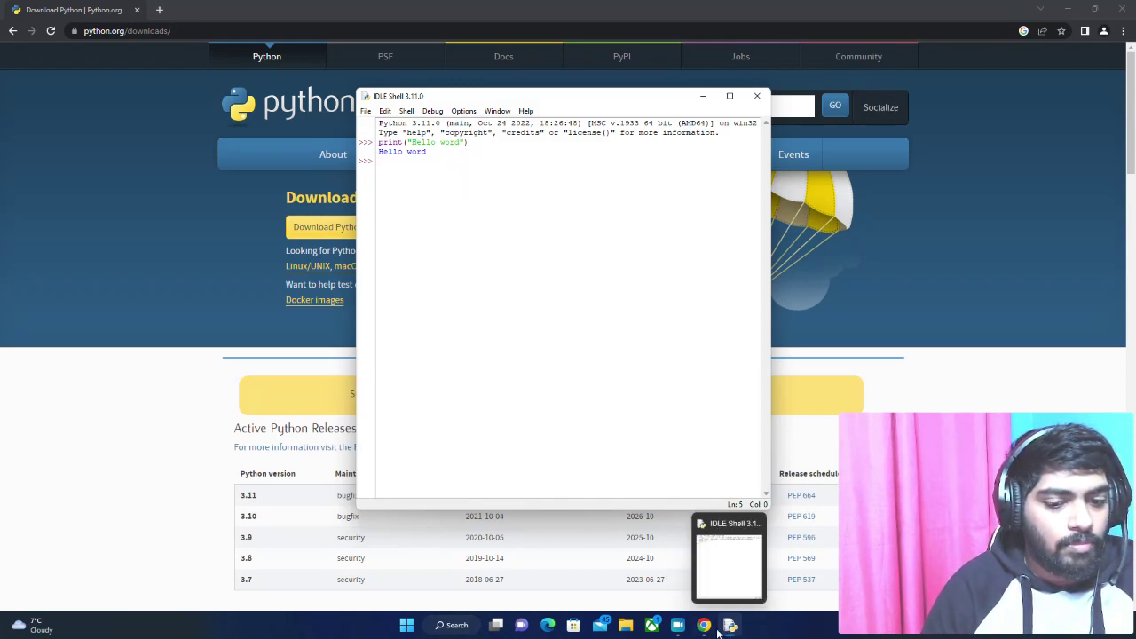
pyautogui.click(677, 624)
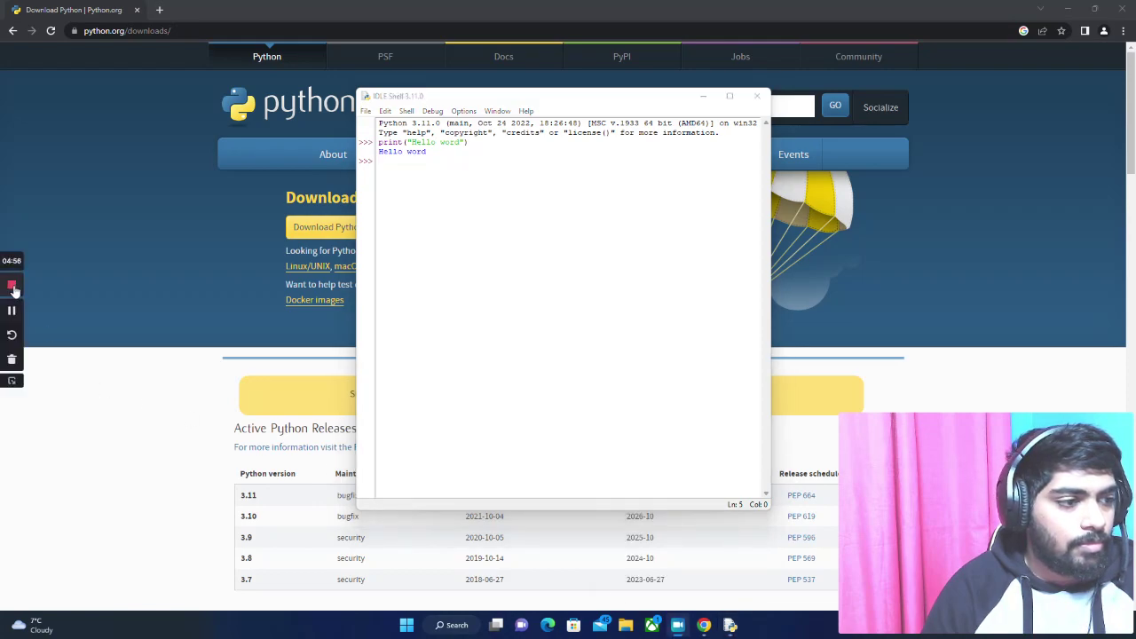